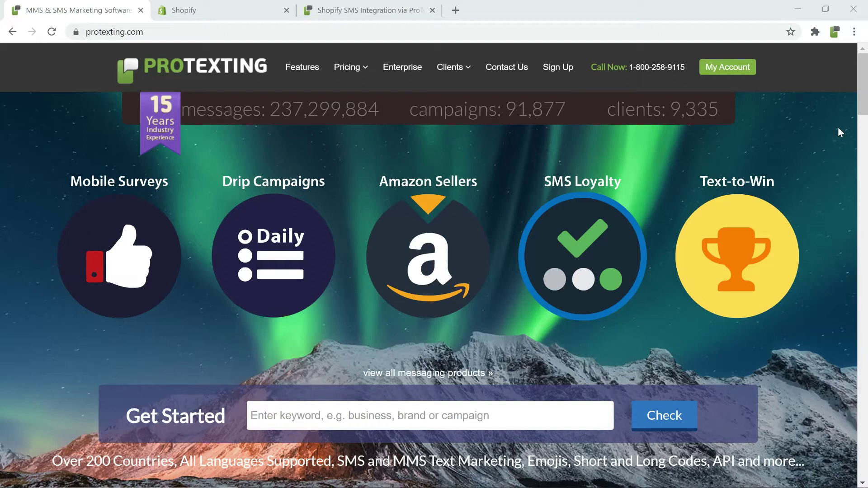
From My Account's All Apps, search 'sho' and open the Shopify Integration app page
{"action": "left_click", "coordinate": [722, 67]}
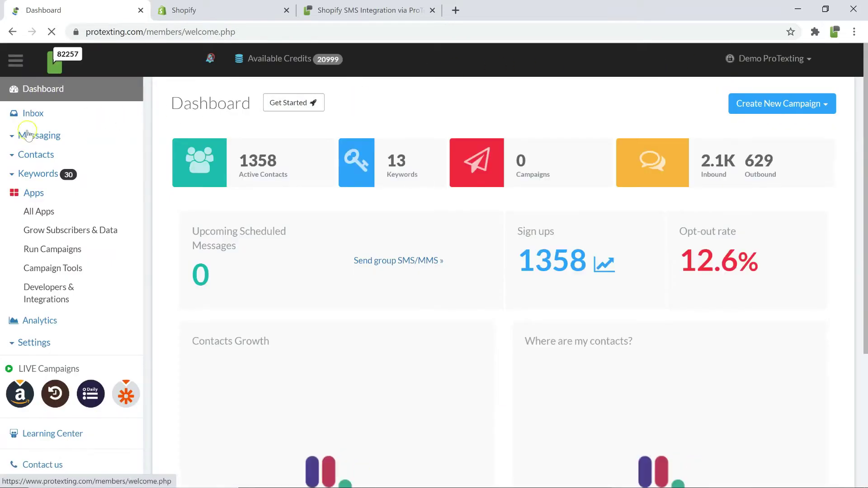
{"action": "left_click", "coordinate": [35, 212]}
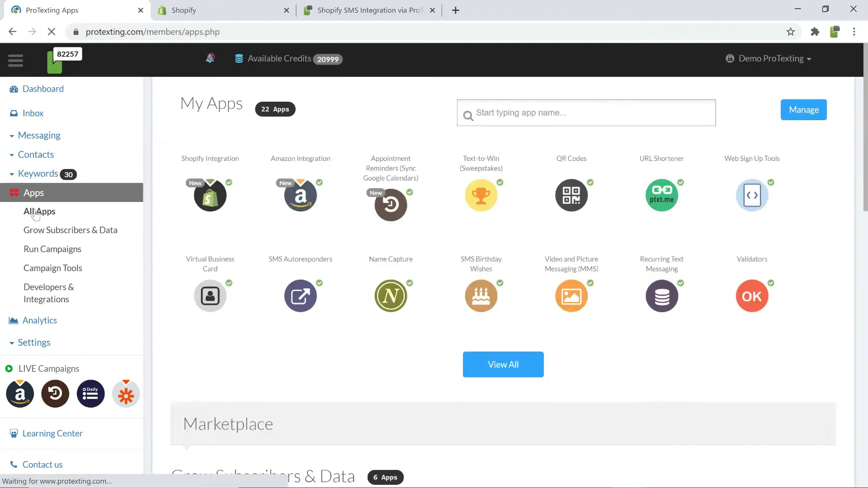
{"action": "left_click", "coordinate": [506, 117]}
{"action": "type", "text": "shopify"}
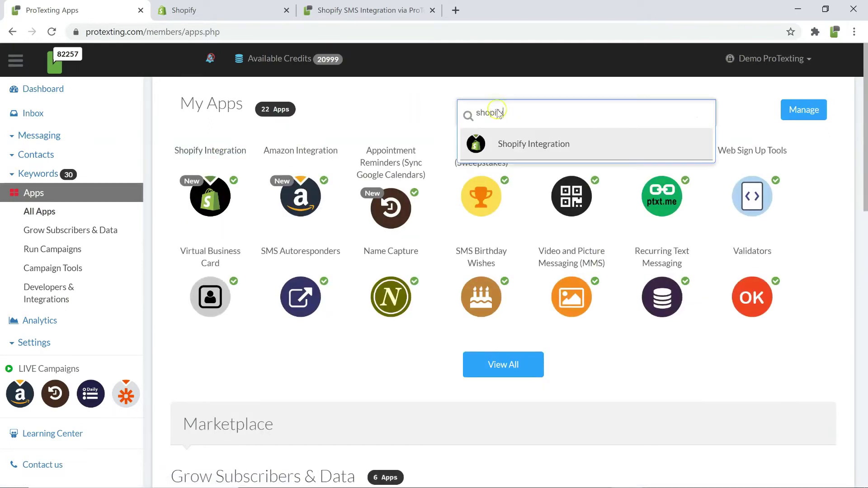
{"action": "left_click", "coordinate": [509, 147]}
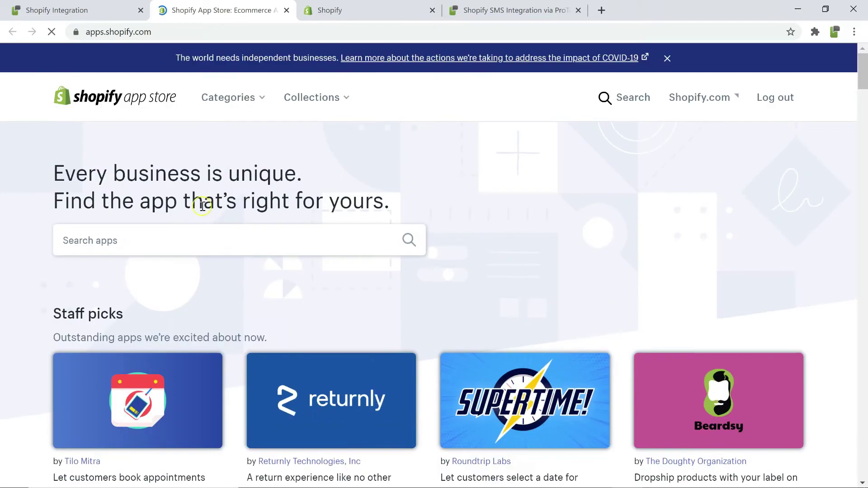
Search the Shopify App Store for ProTexting and open the ProTexting SMS Notifications listing
{"action": "left_click", "coordinate": [139, 240]}
{"action": "type", "text": "protexting"}
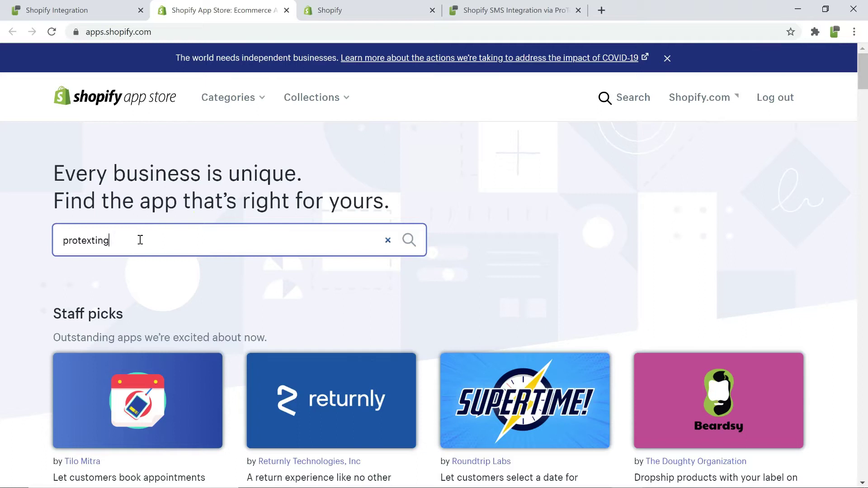
{"action": "key", "text": "Return"}
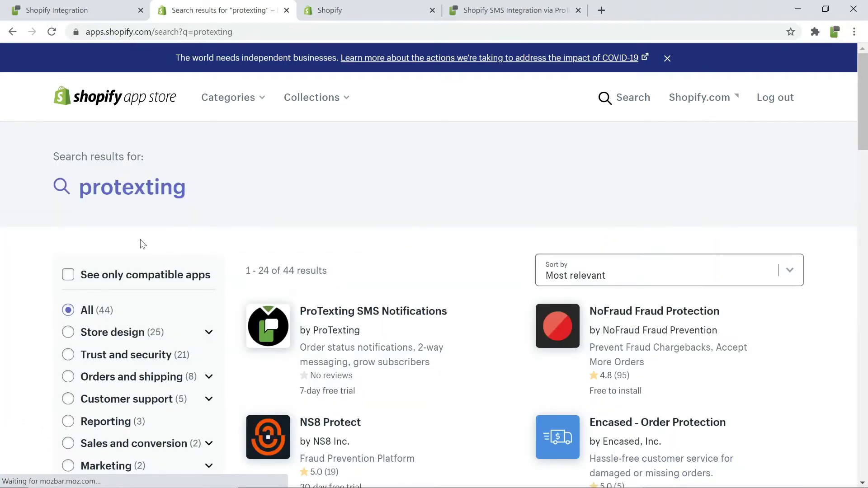
{"action": "left_click", "coordinate": [334, 320]}
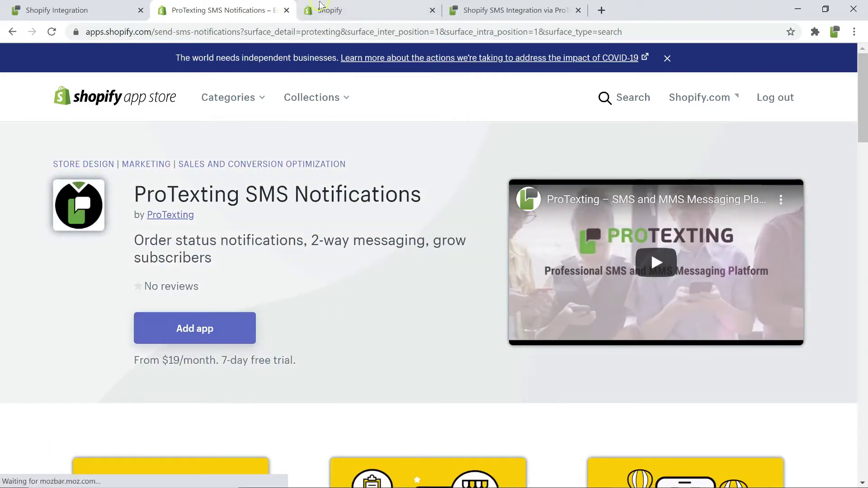
Check the store's installed apps, then search 'protexting' again and open ProTexting SMS Notifications
{"action": "left_click", "coordinate": [320, 10]}
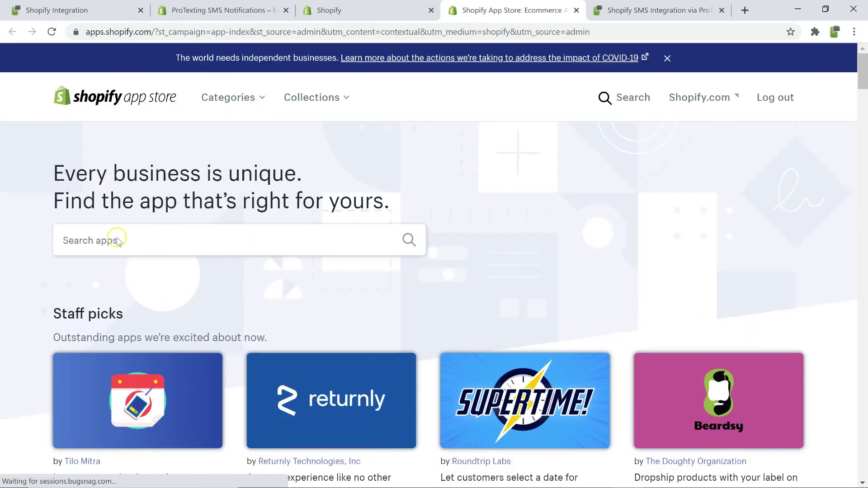
{"action": "left_click", "coordinate": [335, 9]}
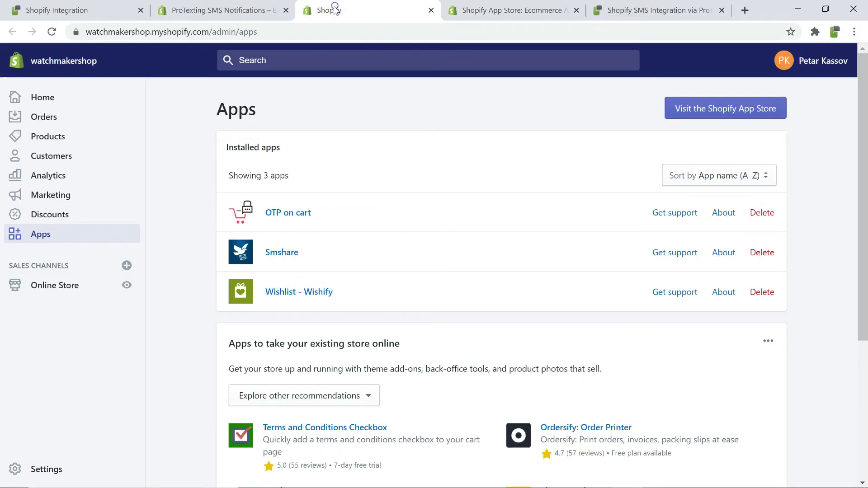
{"action": "left_click", "coordinate": [495, 10]}
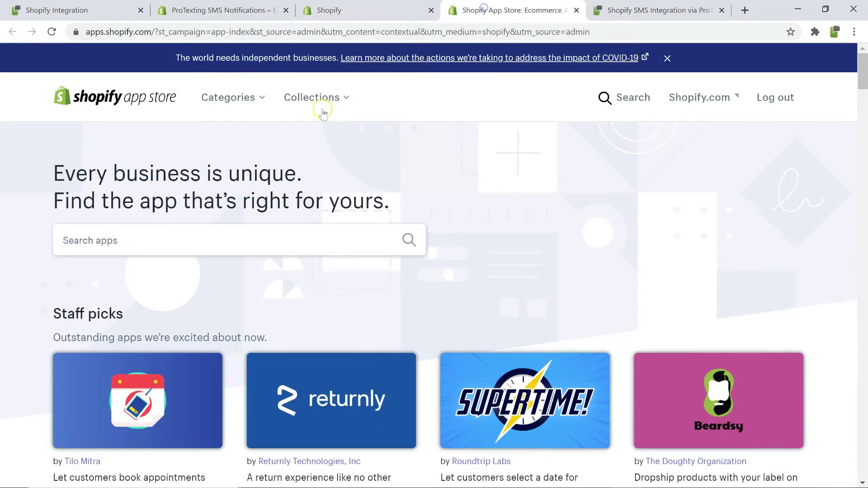
{"action": "left_click", "coordinate": [150, 243]}
{"action": "type", "text": "pr"}
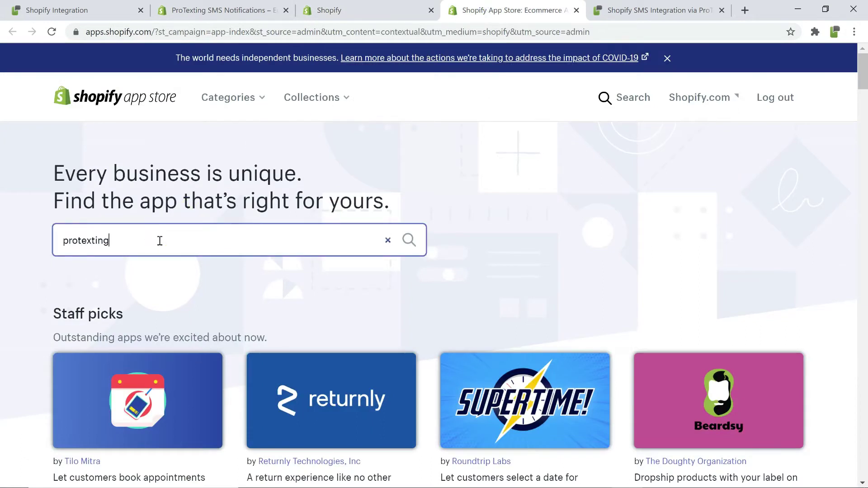
{"action": "type", "text": "otexting"}
{"action": "key", "text": "Return"}
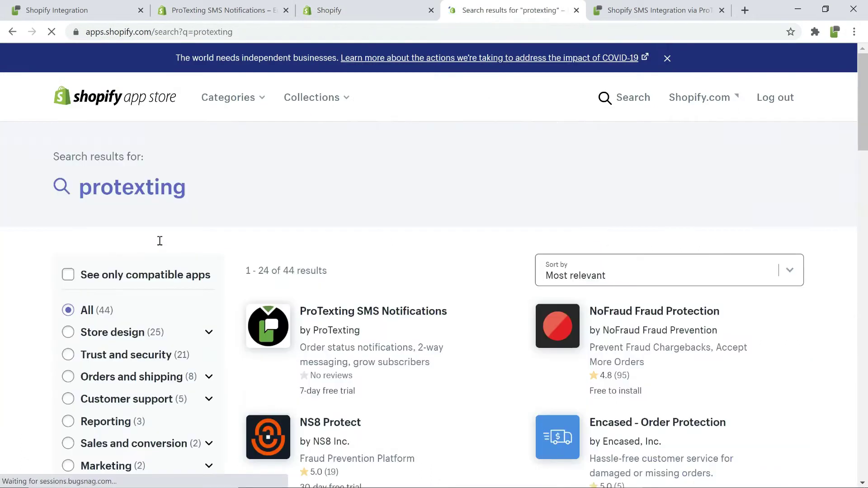
{"action": "left_click", "coordinate": [331, 316]}
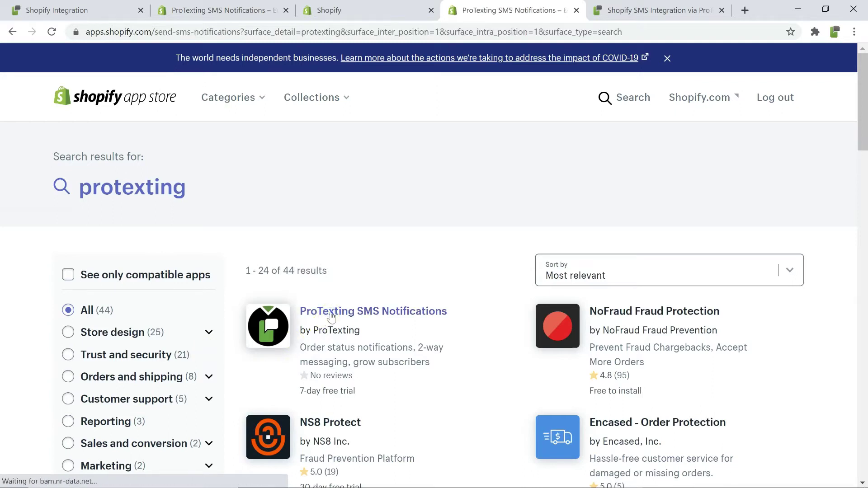
Add and install ProTexting SMS Notifications, approving the $19.00 monthly plan's 7-day free trial
{"action": "left_click", "coordinate": [184, 330]}
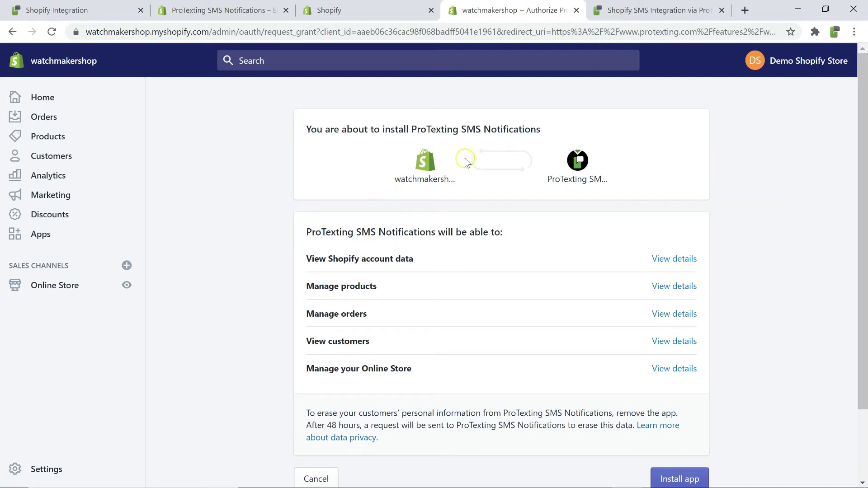
{"action": "scroll", "coordinate": [456, 338], "scroll_direction": "down", "scroll_amount": 2}
{"action": "left_click", "coordinate": [666, 412]}
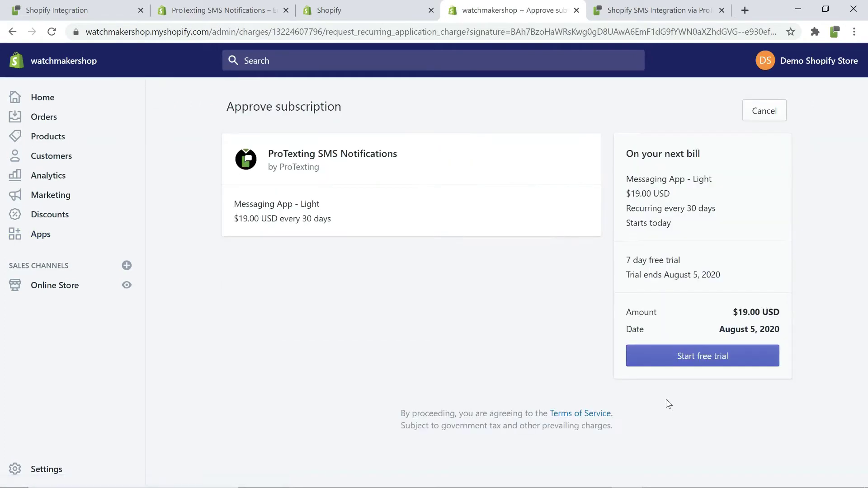
{"action": "left_click", "coordinate": [705, 360]}
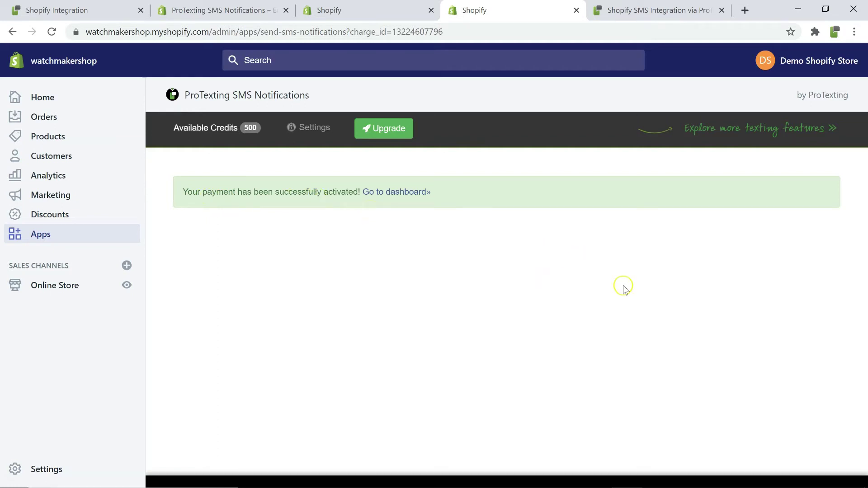
Open the app's settings and list the six default order-event SMS templates
{"action": "left_click", "coordinate": [400, 192]}
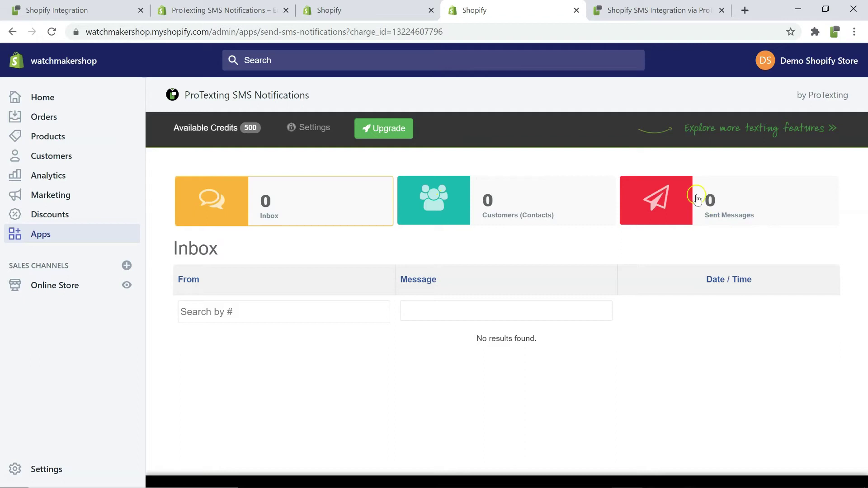
{"action": "left_click", "coordinate": [310, 129]}
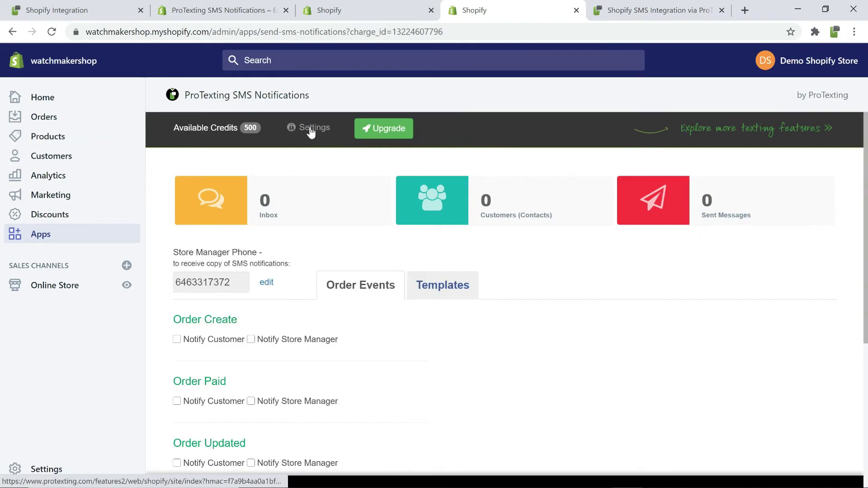
{"action": "scroll", "coordinate": [370, 232], "scroll_direction": "down", "scroll_amount": 3}
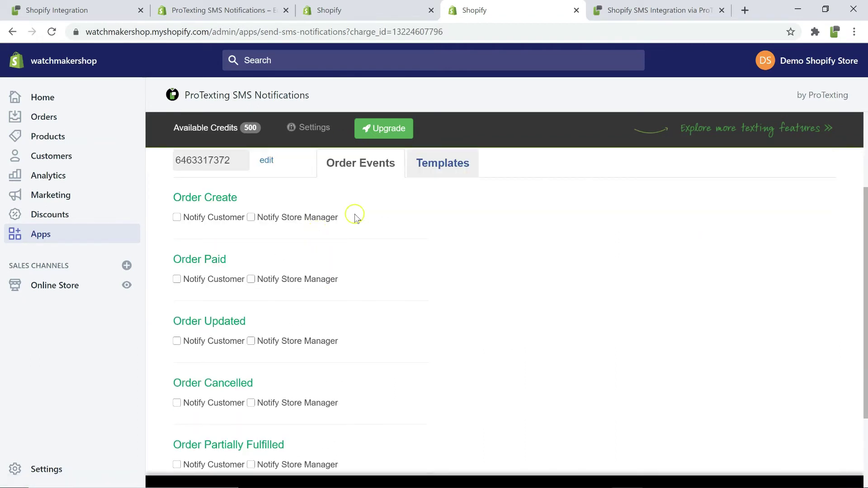
{"action": "left_click", "coordinate": [436, 170]}
{"action": "scroll", "coordinate": [489, 302], "scroll_direction": "down", "scroll_amount": 2}
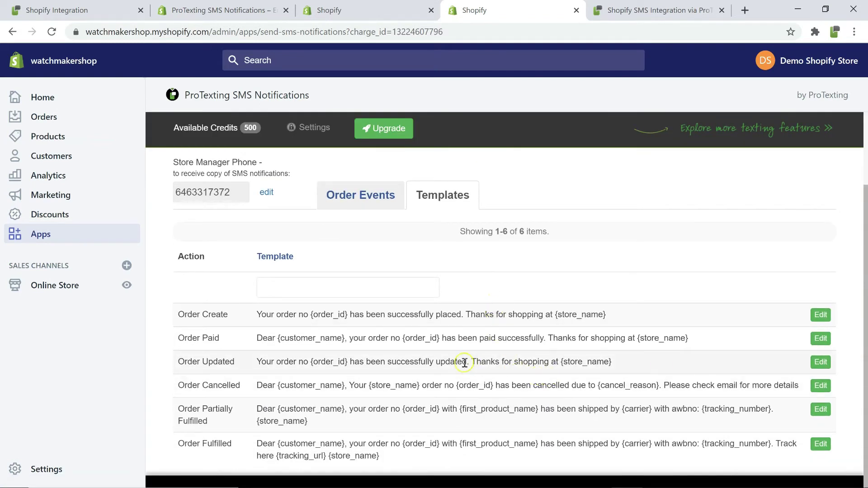
Review the Order Create template's {order_id} and {store_name} tags, then close it unchanged
{"action": "left_click", "coordinate": [822, 315]}
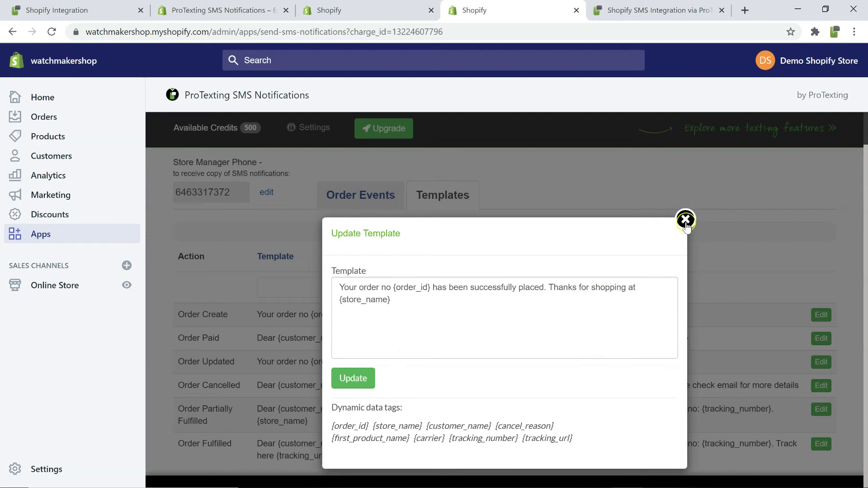
{"action": "left_click_drag", "start_coordinate": [575, 440], "coordinate": [315, 428]}
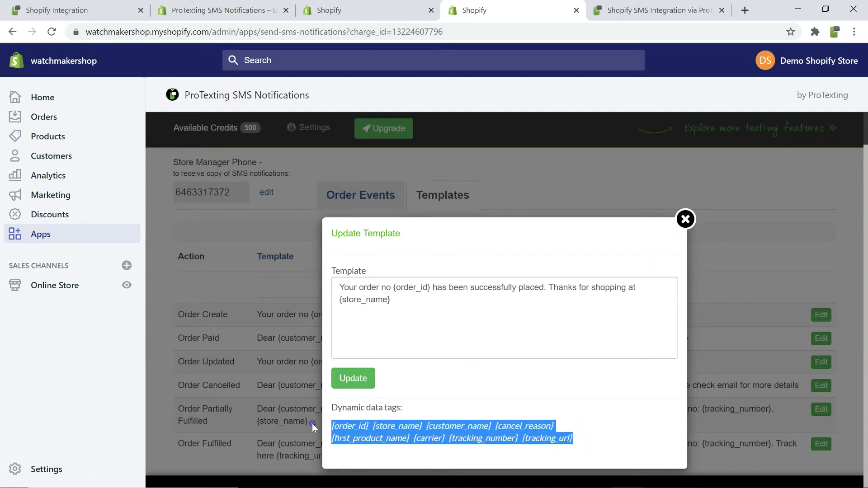
{"action": "left_click", "coordinate": [686, 219]}
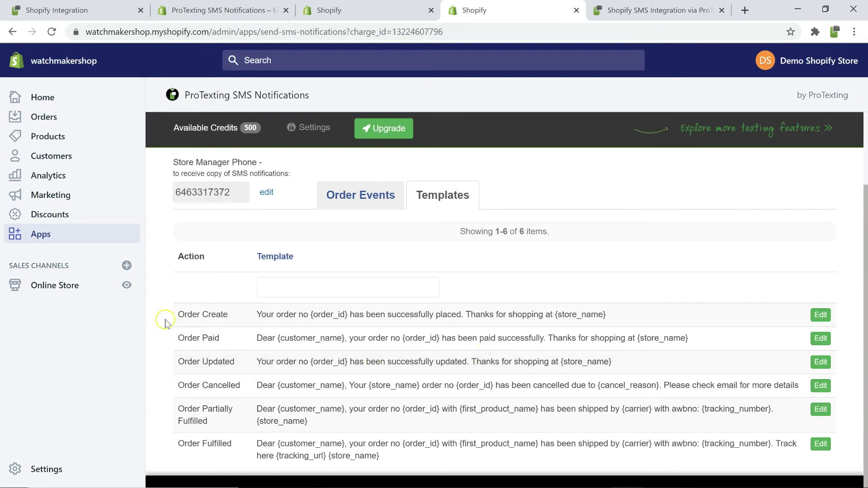
{"action": "left_click_drag", "start_coordinate": [165, 322], "coordinate": [221, 365]}
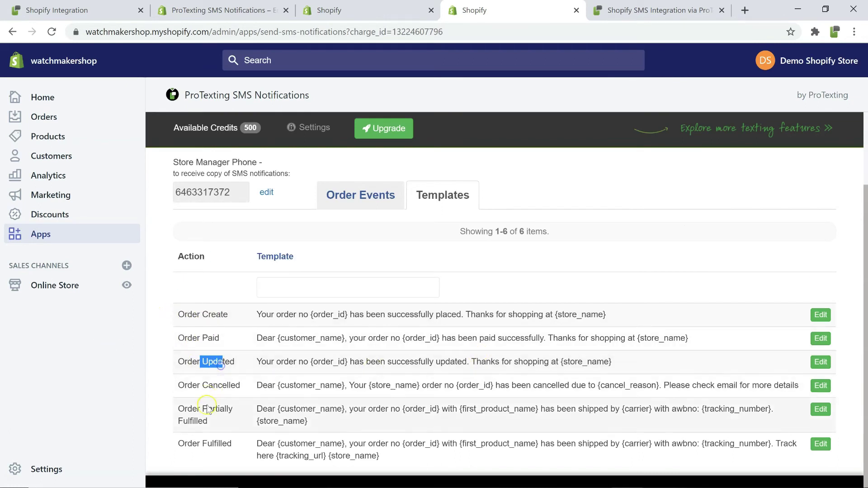
Save Order Create customer and manager texts and Order Fulfilled customer texts, then unlock the manager phone
{"action": "left_click", "coordinate": [356, 201]}
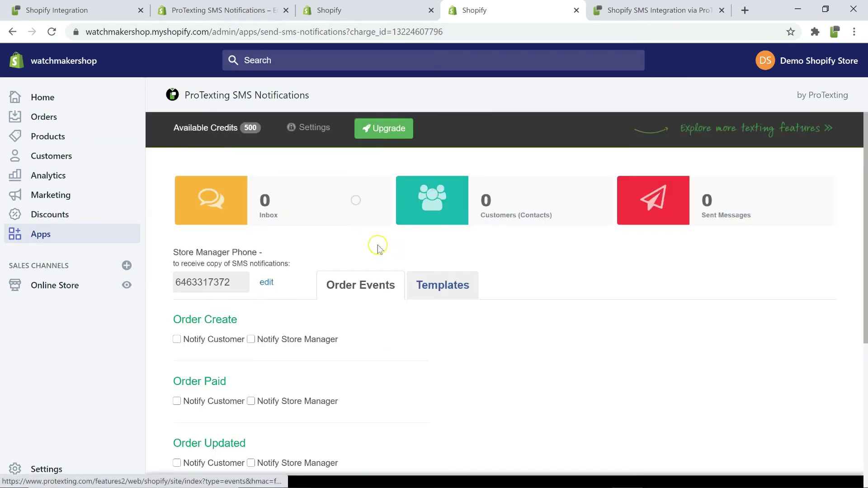
{"action": "scroll", "coordinate": [390, 326], "scroll_direction": "down", "scroll_amount": 1}
{"action": "scroll", "coordinate": [391, 327], "scroll_direction": "down", "scroll_amount": 1}
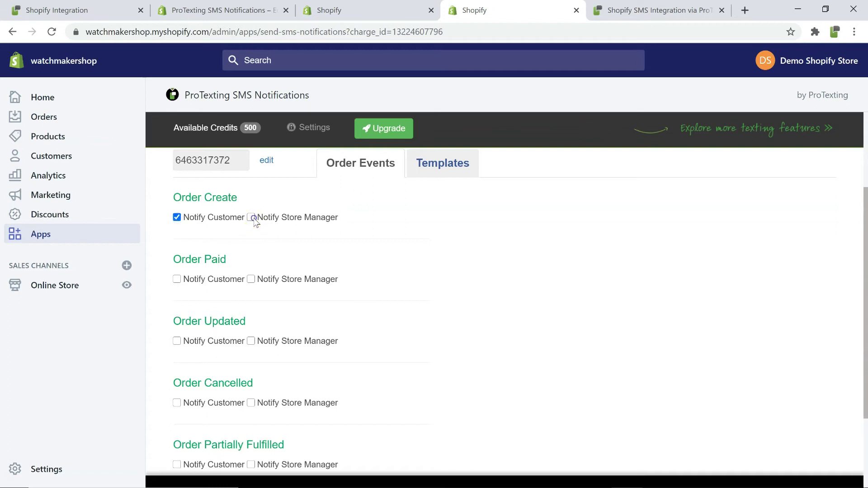
{"action": "scroll", "coordinate": [260, 280], "scroll_direction": "down", "scroll_amount": 2}
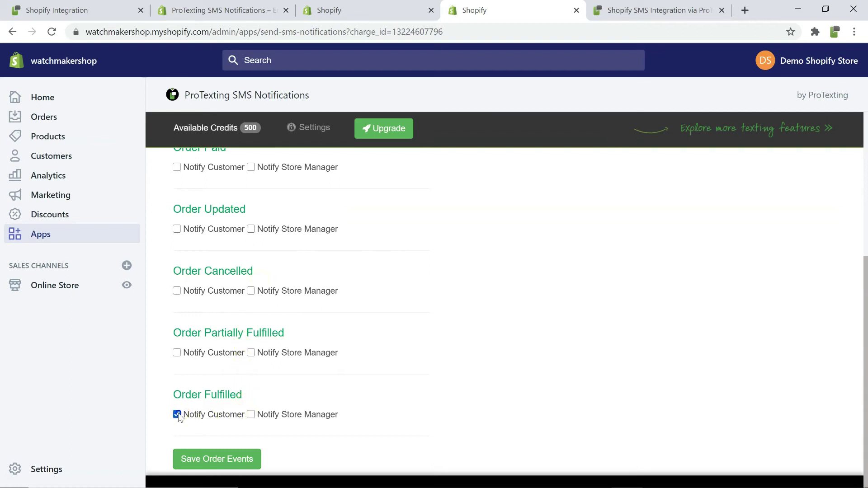
{"action": "left_click", "coordinate": [221, 459]}
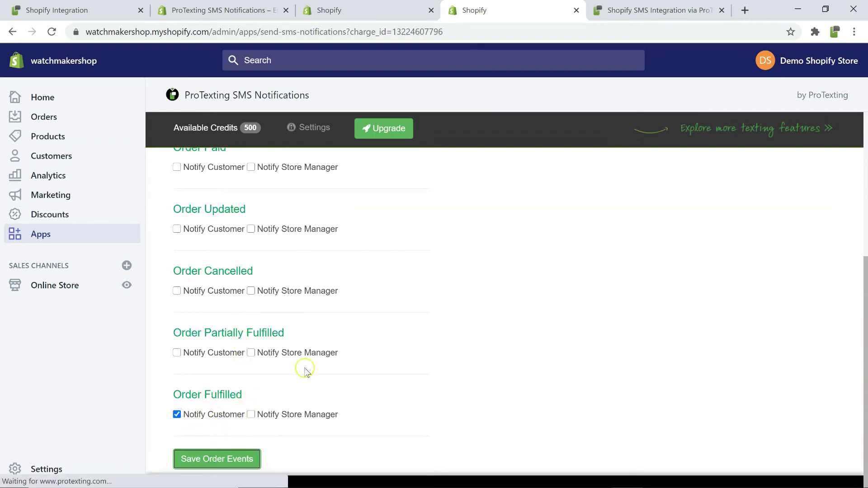
{"action": "left_click", "coordinate": [269, 319]}
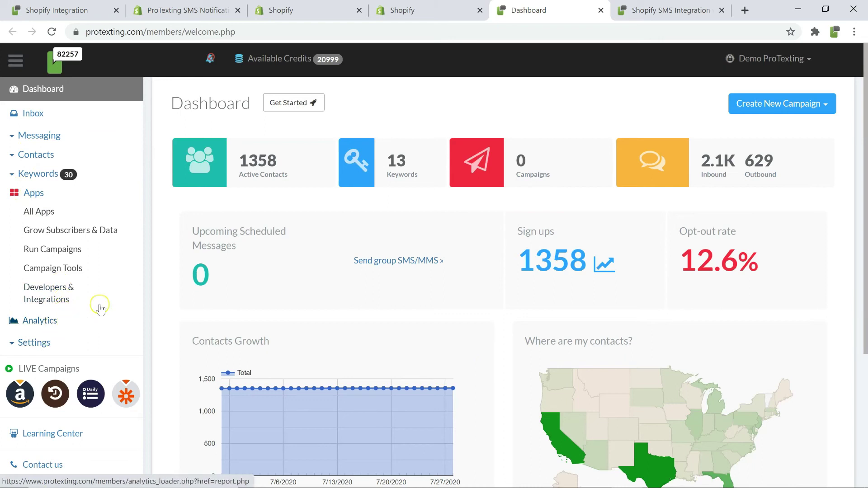
Back in the ProTexting app, review the Upgrade subscription plans, then return to Settings
{"action": "left_click", "coordinate": [409, 14]}
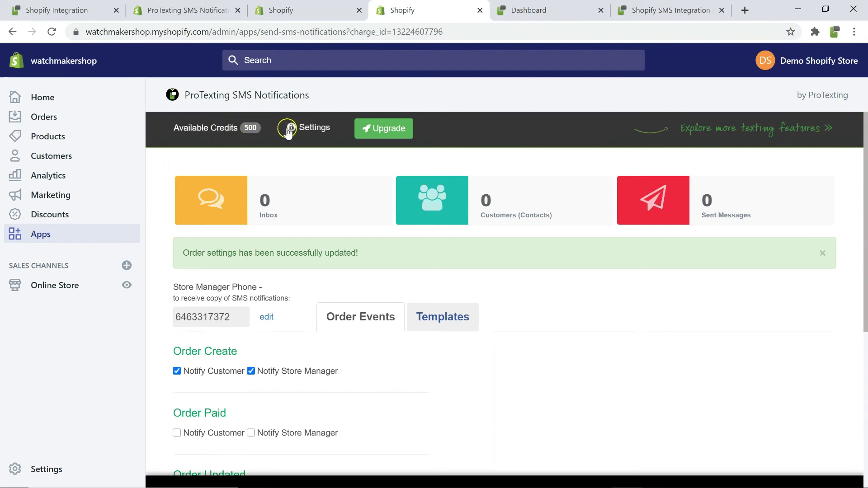
{"action": "left_click", "coordinate": [363, 130]}
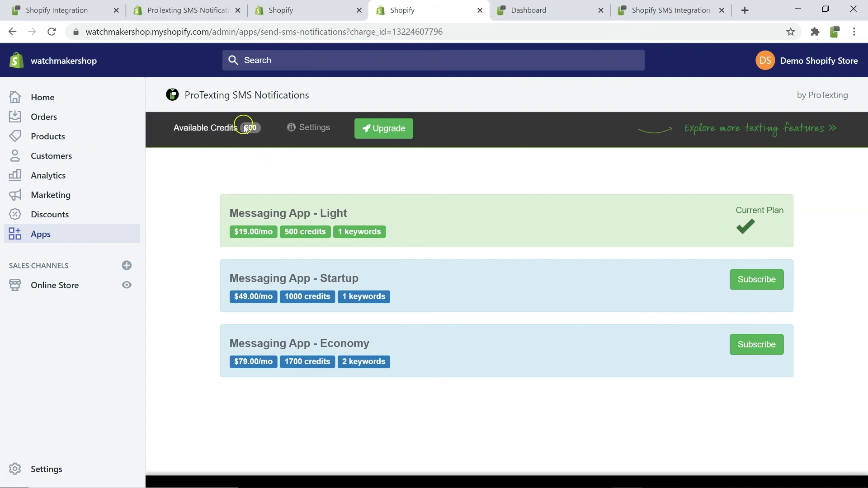
{"action": "left_click", "coordinate": [319, 129]}
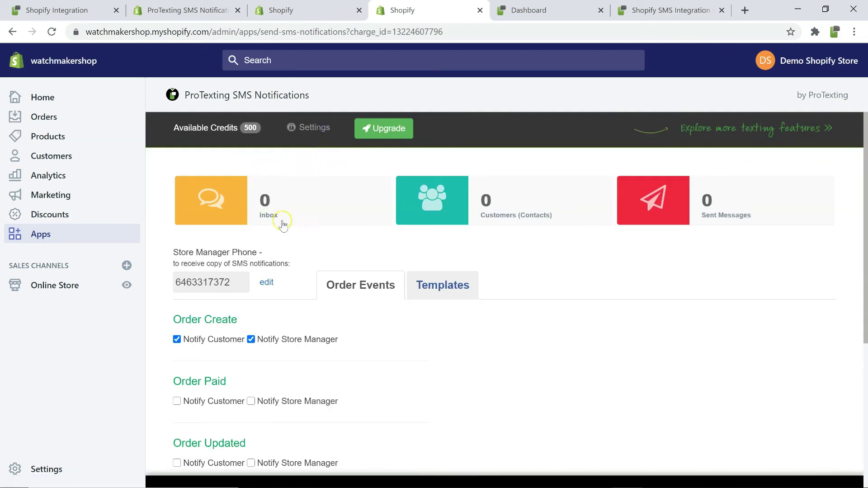
Check the empty Inbox and Contacts lists, ending on the empty ProTexting Inbox
{"action": "left_click", "coordinate": [267, 208]}
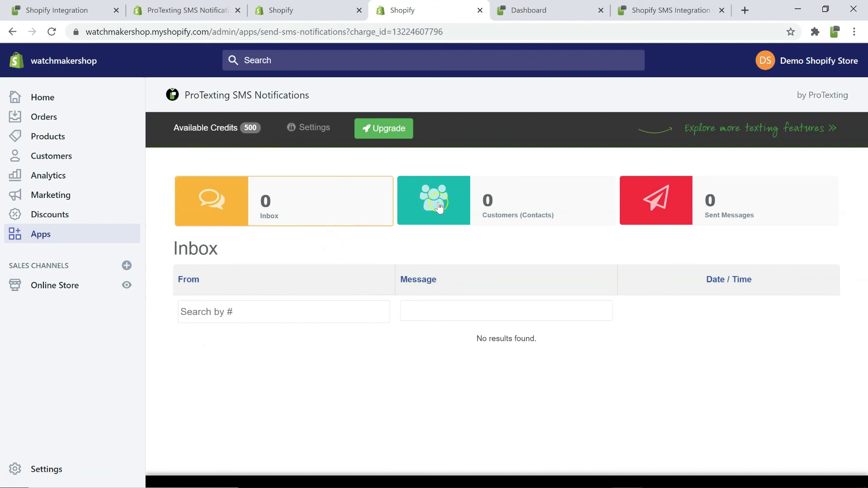
{"action": "left_click", "coordinate": [488, 207]}
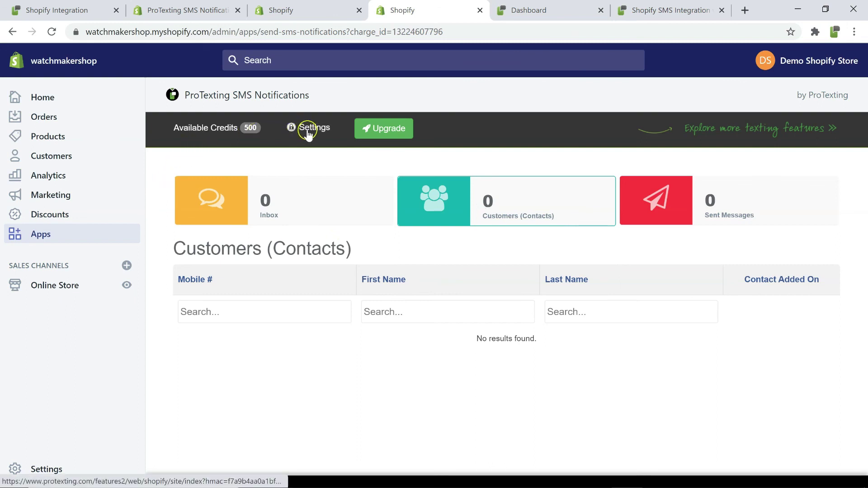
{"action": "left_click", "coordinate": [636, 19]}
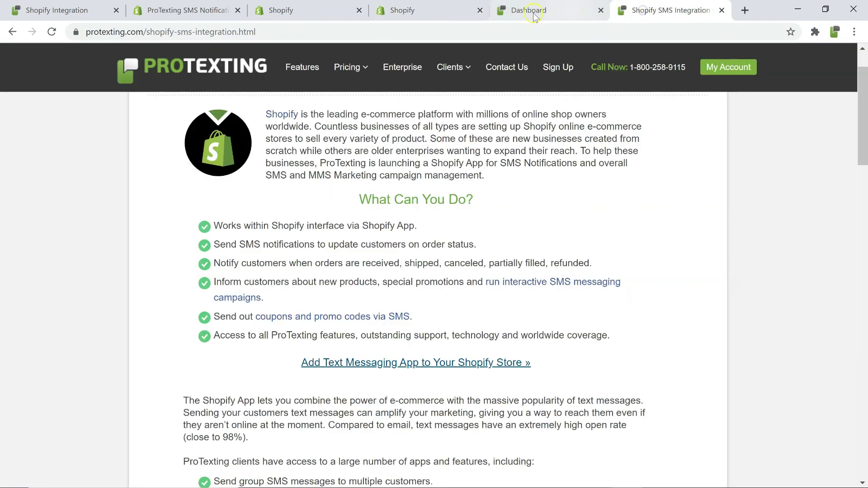
{"action": "left_click", "coordinate": [424, 11]}
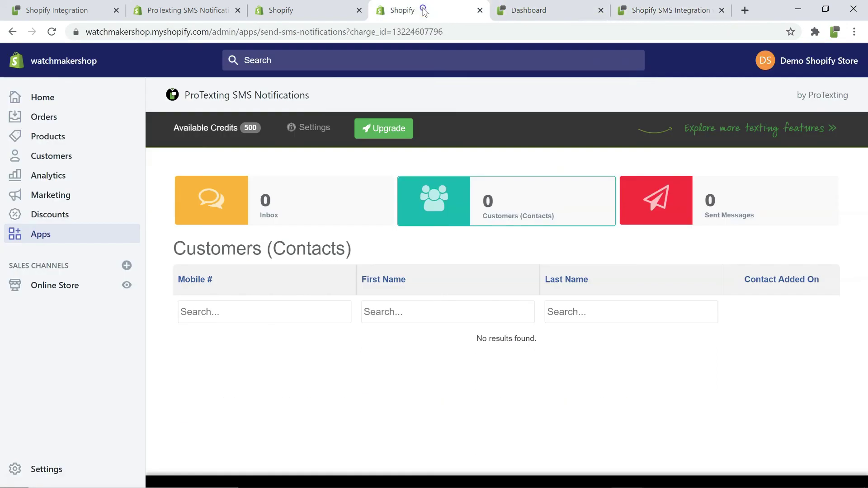
{"action": "left_click", "coordinate": [252, 211]}
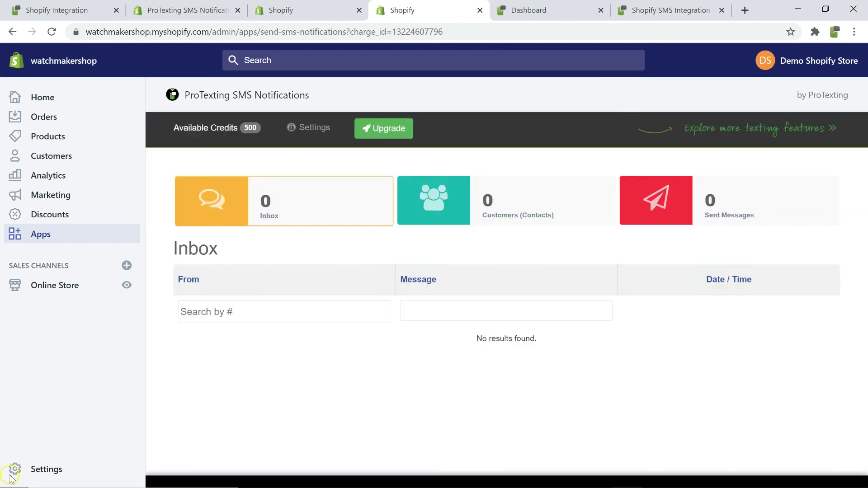